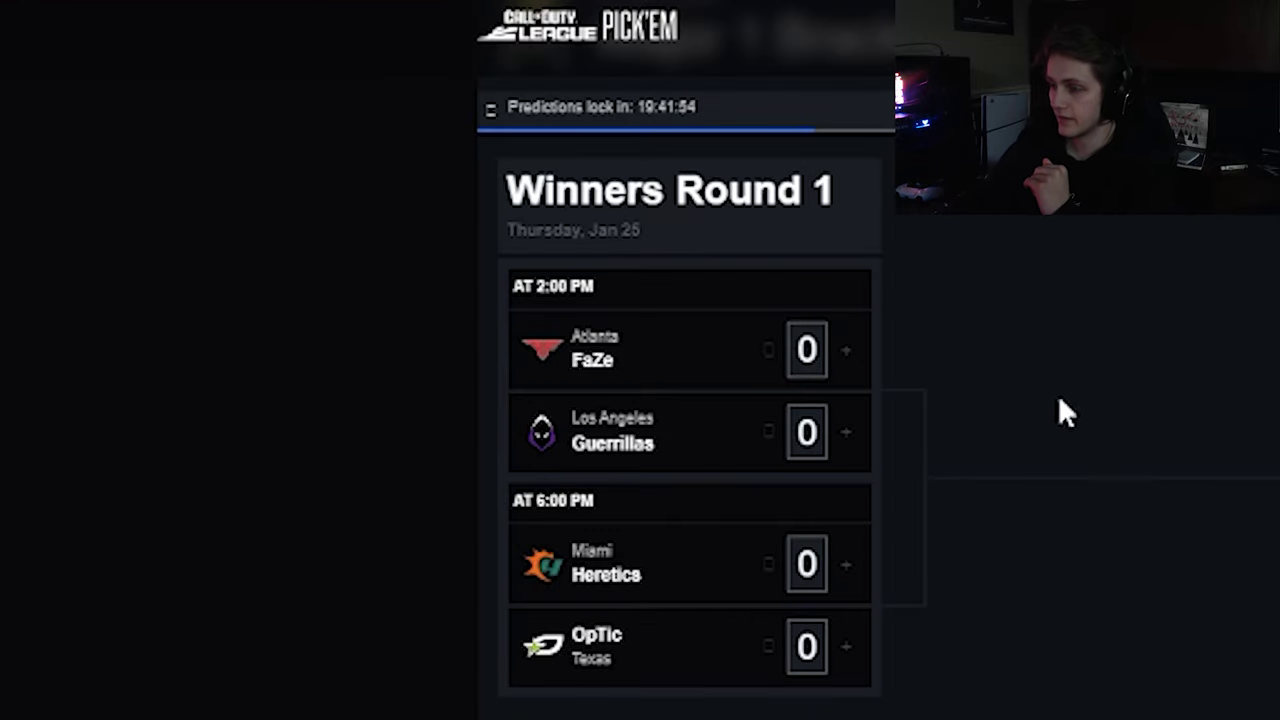
- Predict Atlanta FaZe beating Los Angeles Guerrillas 3–0 in Winners Round 1
{"action": "left_click", "coordinate": [846, 352]}
{"action": "left_click", "coordinate": [846, 352]}
{"action": "left_click", "coordinate": [846, 352]}
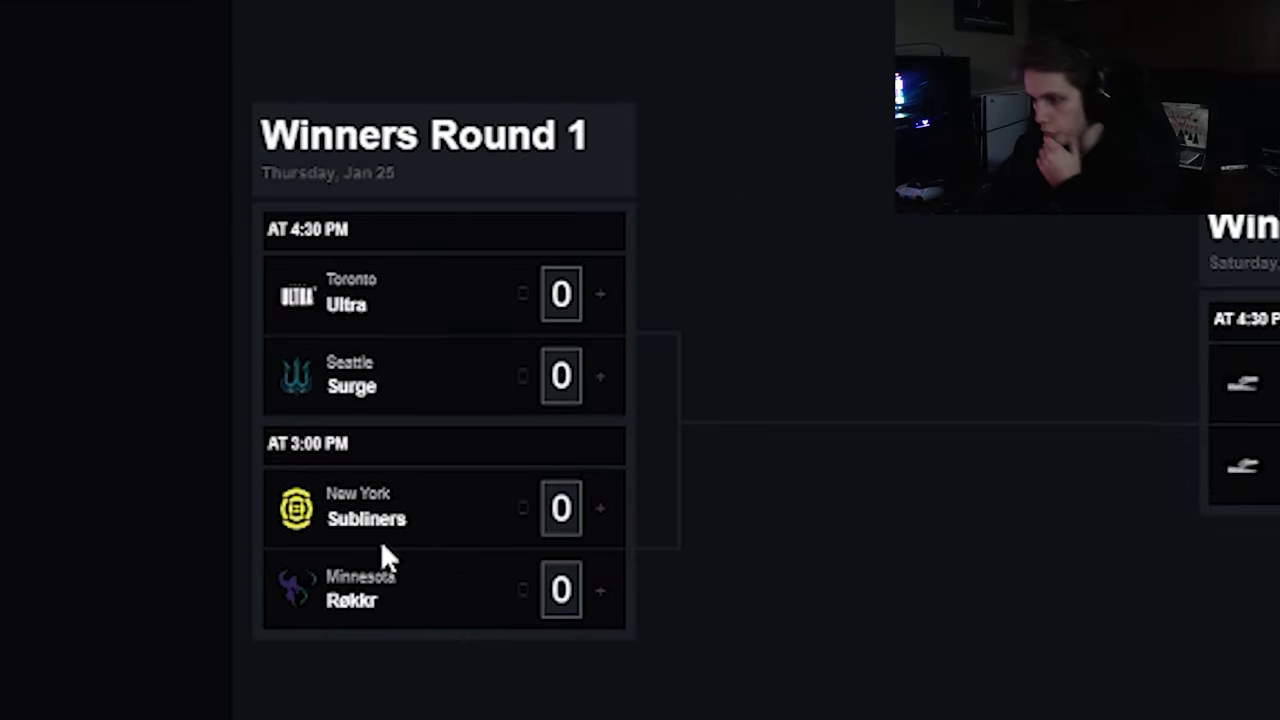
- Predict New York Subliners beating Minnesota Røkkr 3–1 in Winners Round 1
{"action": "left_click", "coordinate": [600, 508]}
{"action": "left_click", "coordinate": [600, 508]}
{"action": "left_click", "coordinate": [600, 508]}
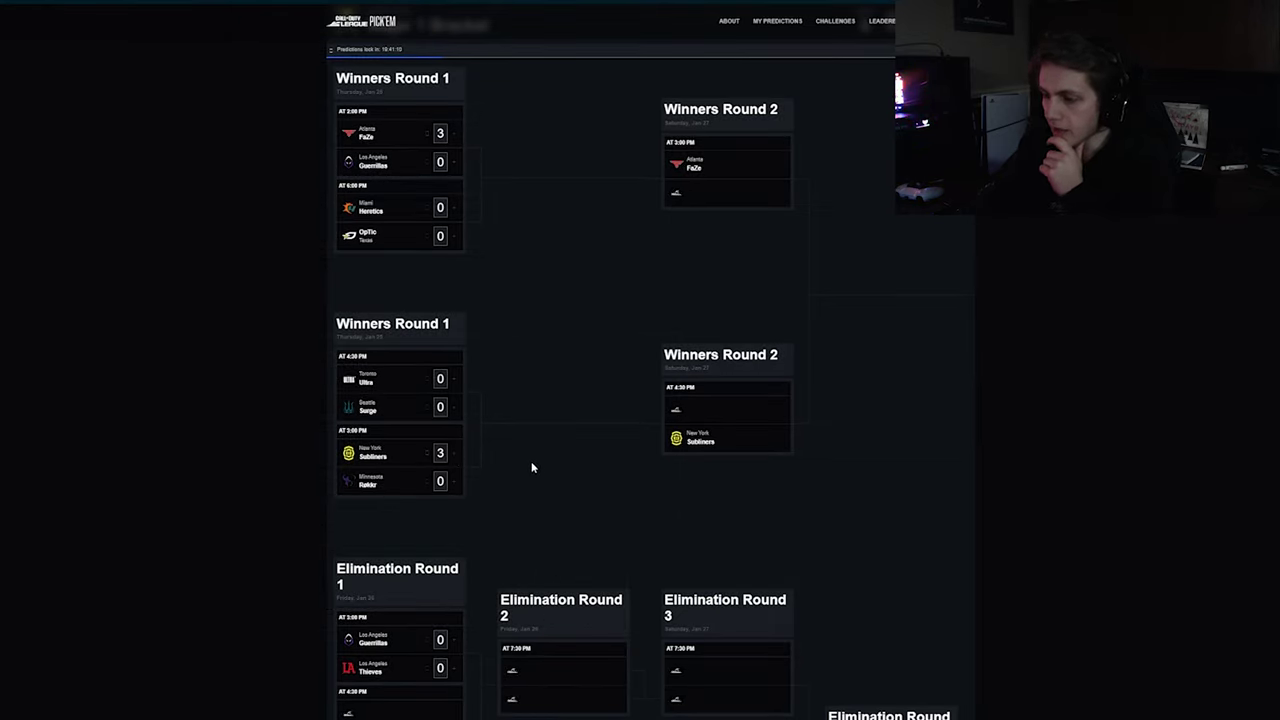
{"action": "left_click", "coordinate": [428, 456]}
{"action": "left_click", "coordinate": [455, 482]}
{"action": "left_click", "coordinate": [461, 456]}
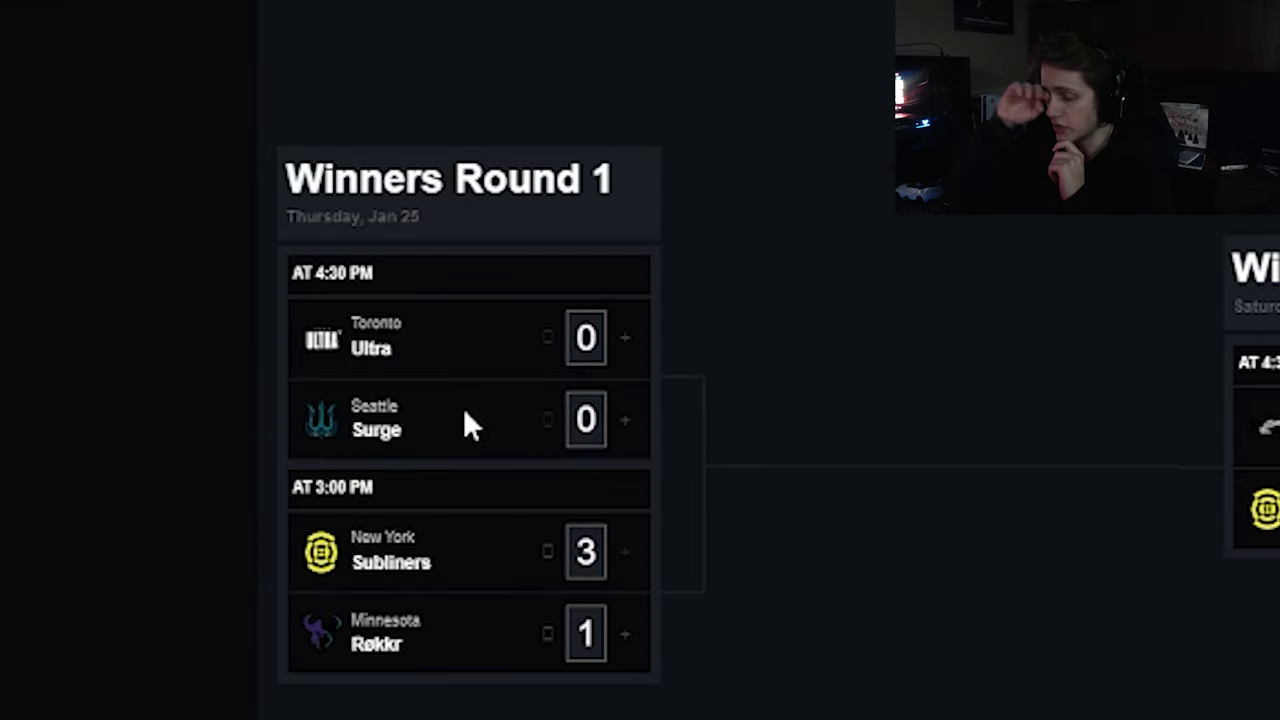
- Set the Winners Round 1 score to Toronto Ultra 3, Seattle Surge 1
{"action": "double_click", "coordinate": [625, 337]}
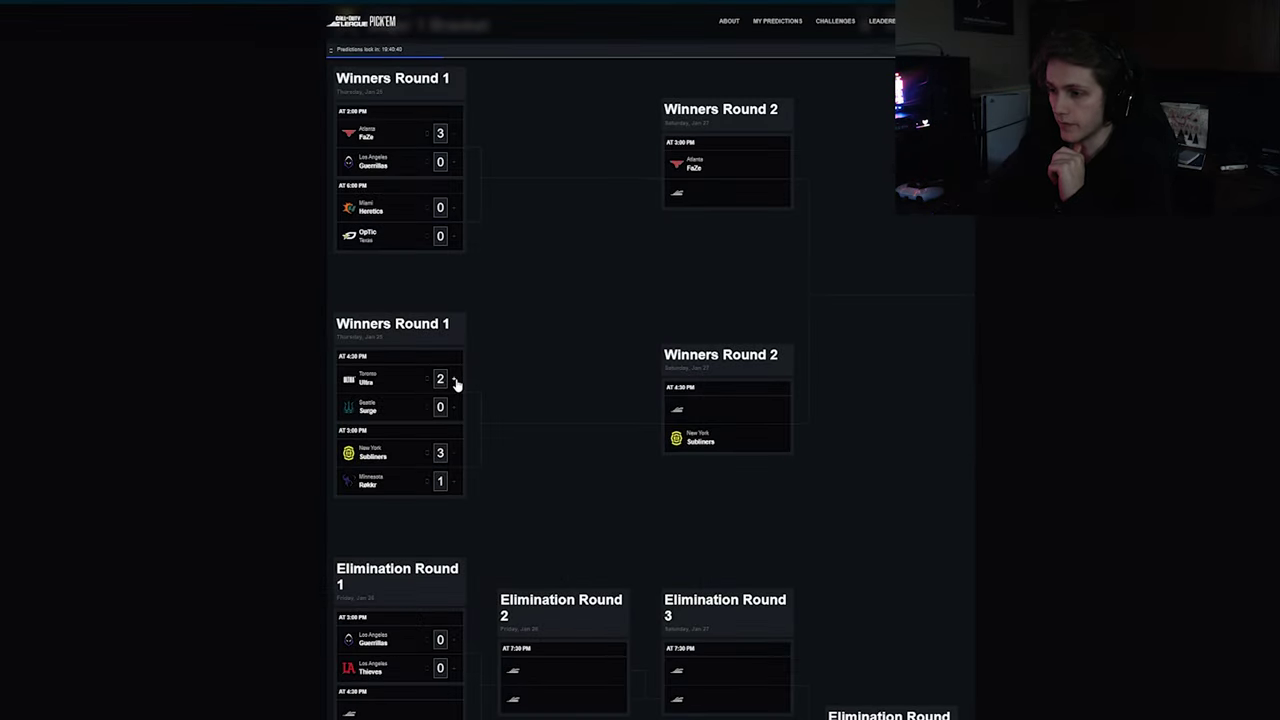
{"action": "left_click", "coordinate": [455, 383]}
{"action": "double_click", "coordinate": [455, 406]}
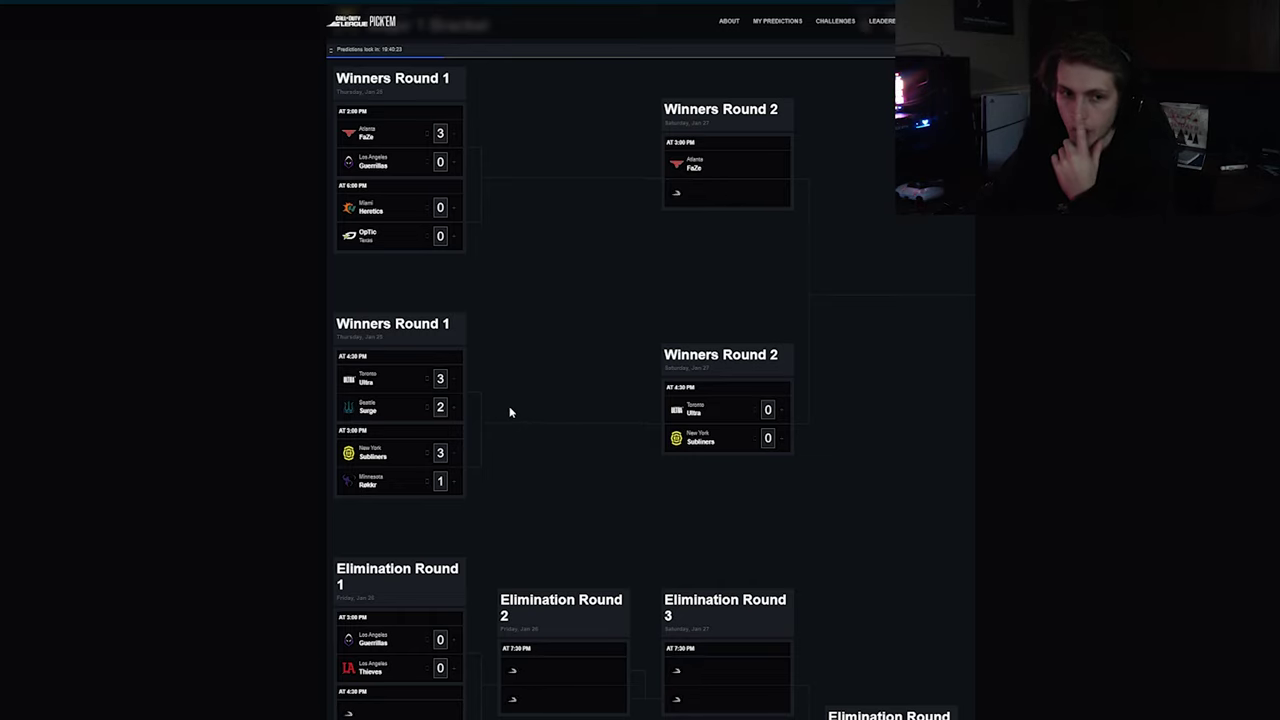
{"action": "left_click", "coordinate": [428, 408]}
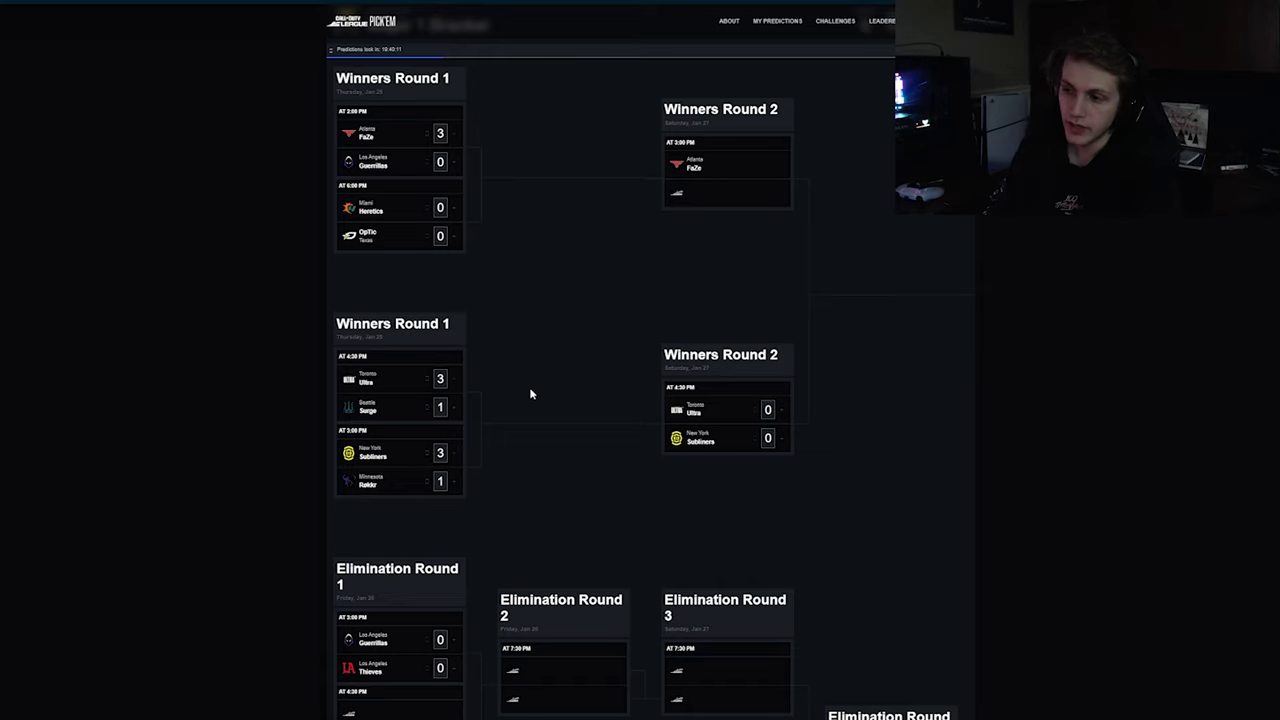
- Predict Miami Heretics beating OpTic Texas 3–2 in Winners Round 1
{"action": "scroll", "coordinate": [530, 394], "scroll_direction": "up", "scroll_amount": 2}
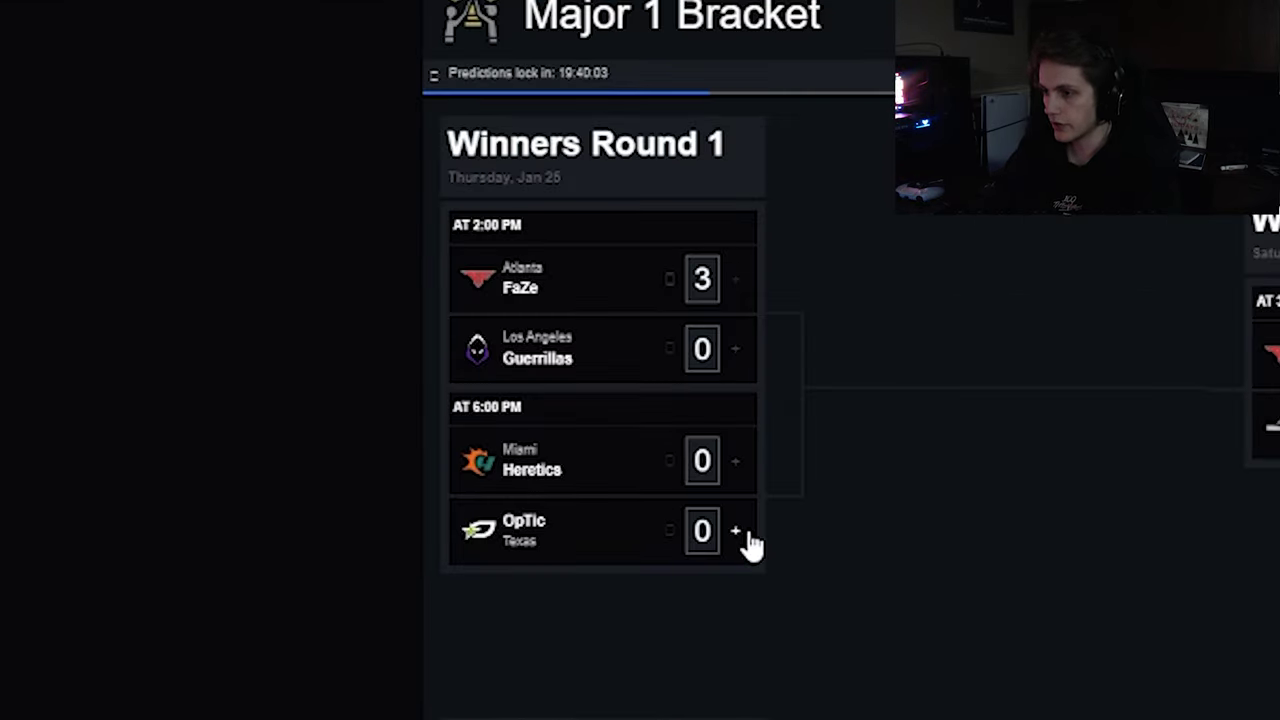
{"action": "left_click", "coordinate": [455, 266]}
{"action": "left_click", "coordinate": [452, 292]}
{"action": "left_click", "coordinate": [452, 292]}
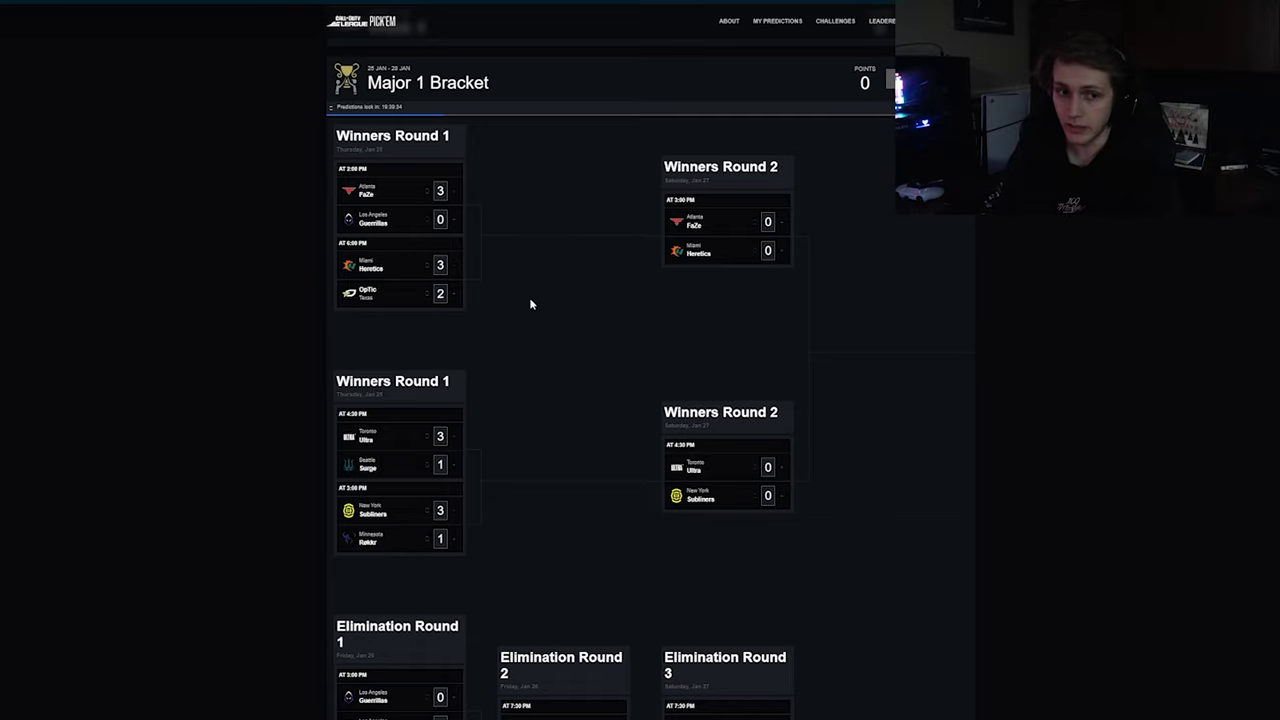
- In Elimination Round 1, predict Los Angeles Guerrillas 3–2 over Los Angeles Thieves and OpTic Texas 3–0 over Vegas Legion
{"action": "scroll", "coordinate": [530, 304], "scroll_direction": "down", "scroll_amount": 5}
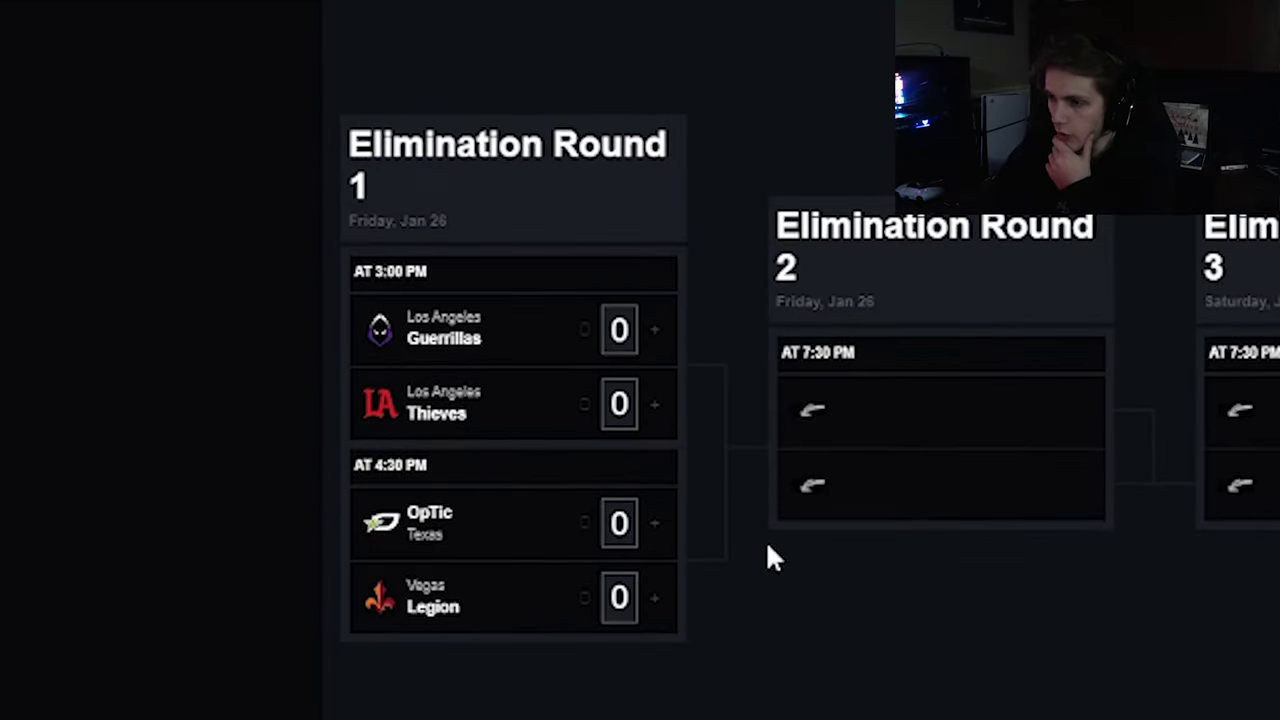
{"action": "left_click", "coordinate": [654, 330]}
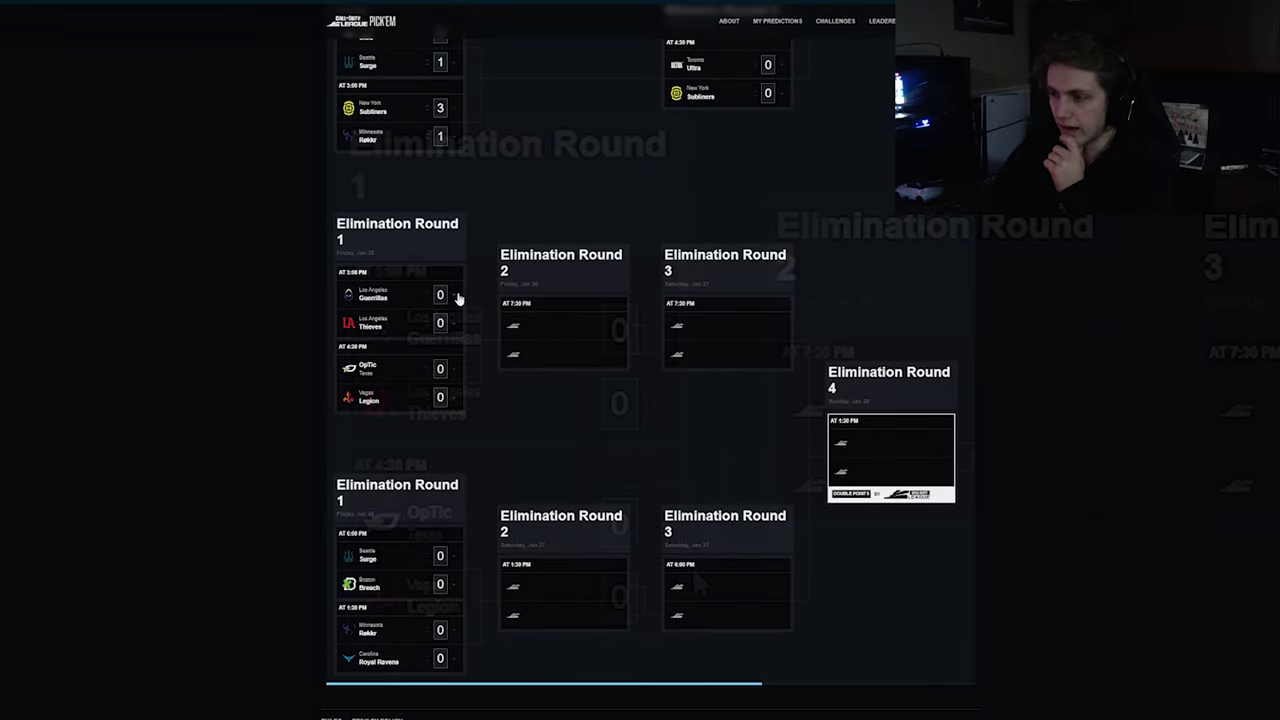
{"action": "left_click", "coordinate": [654, 330]}
{"action": "left_click", "coordinate": [654, 330]}
{"action": "left_click", "coordinate": [454, 324]}
{"action": "left_click", "coordinate": [454, 324]}
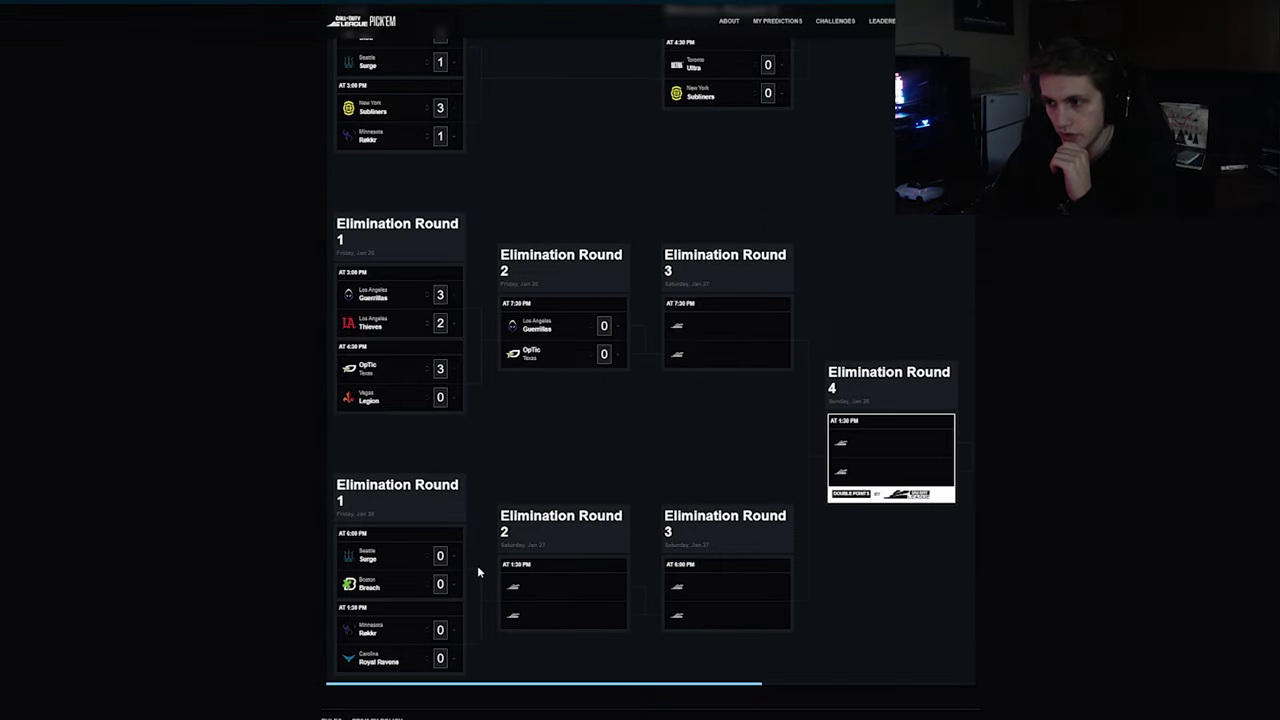
- Predict Seattle Surge beating Boston Breach 3–2 in Elimination Round 1
{"action": "scroll", "coordinate": [477, 565], "scroll_direction": "up", "scroll_amount": 1}
{"action": "scroll", "coordinate": [477, 565], "scroll_direction": "down", "scroll_amount": 1}
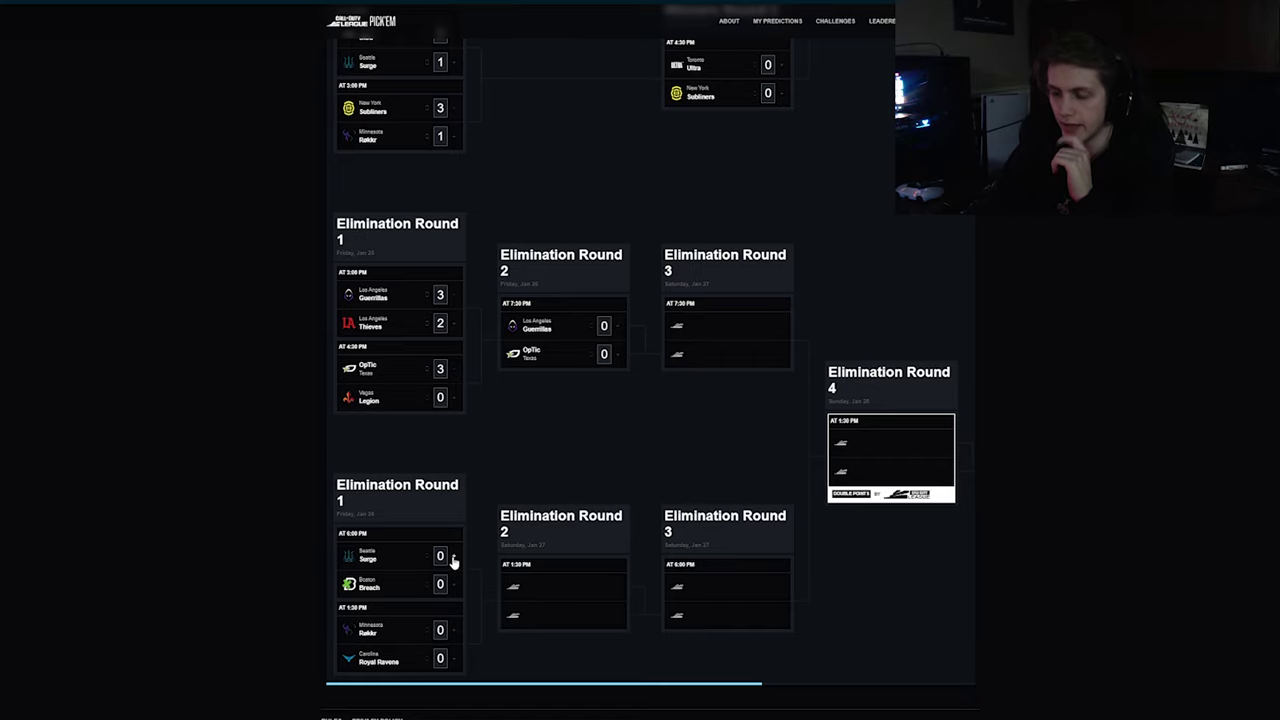
{"action": "left_click", "coordinate": [452, 558]}
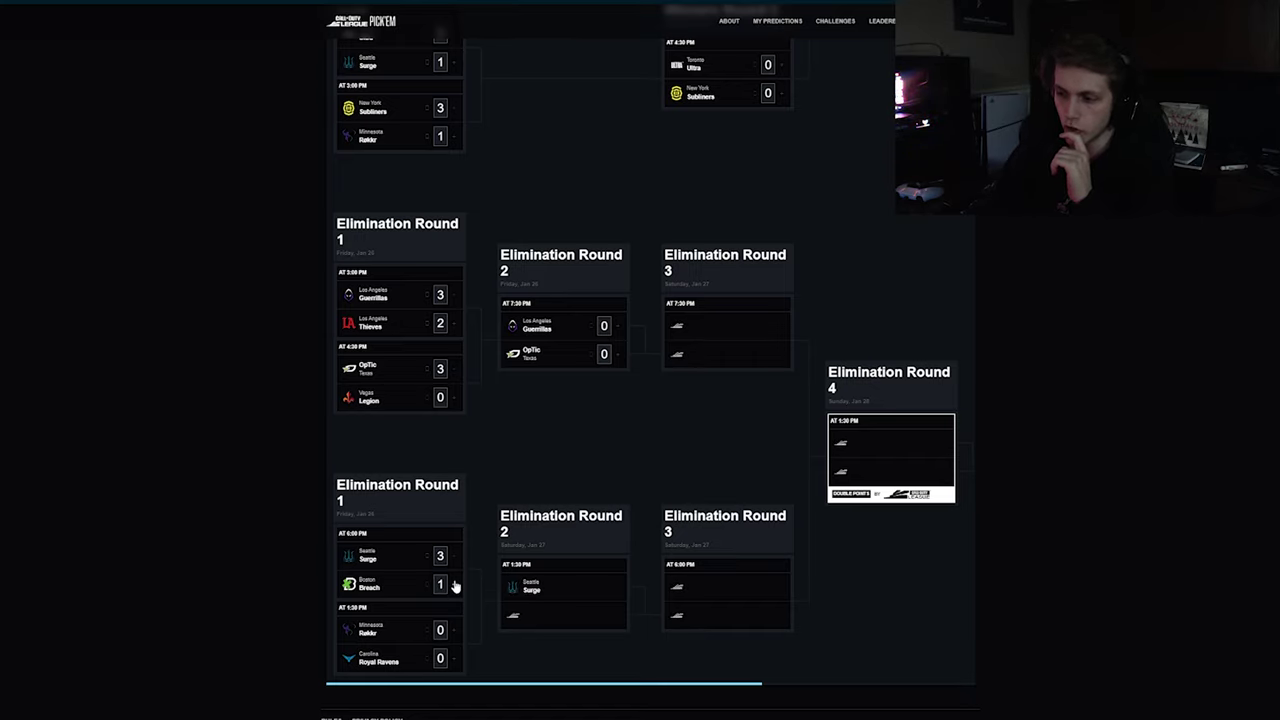
{"action": "left_click", "coordinate": [455, 585]}
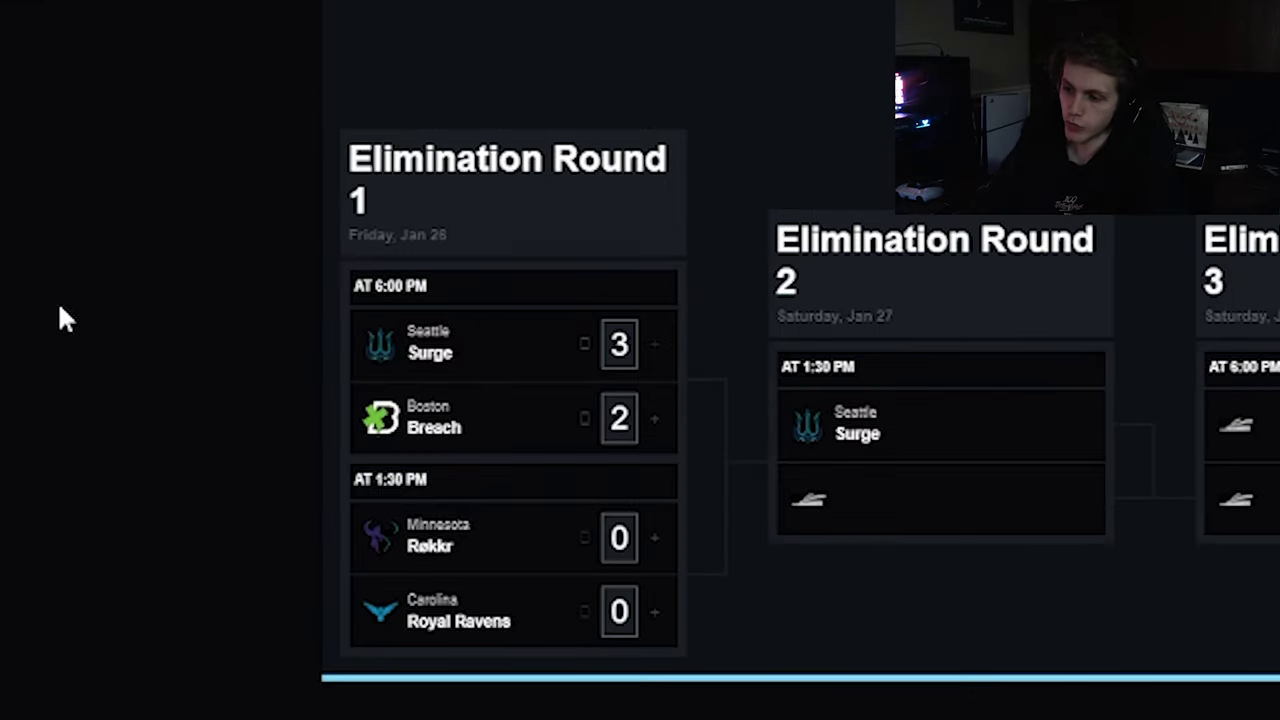
- Predict Carolina Royal Ravens beating Minnesota Røkkr 3–2 in Elimination Round 1
{"action": "left_click", "coordinate": [654, 612]}
{"action": "left_click", "coordinate": [654, 612]}
{"action": "left_click", "coordinate": [654, 612]}
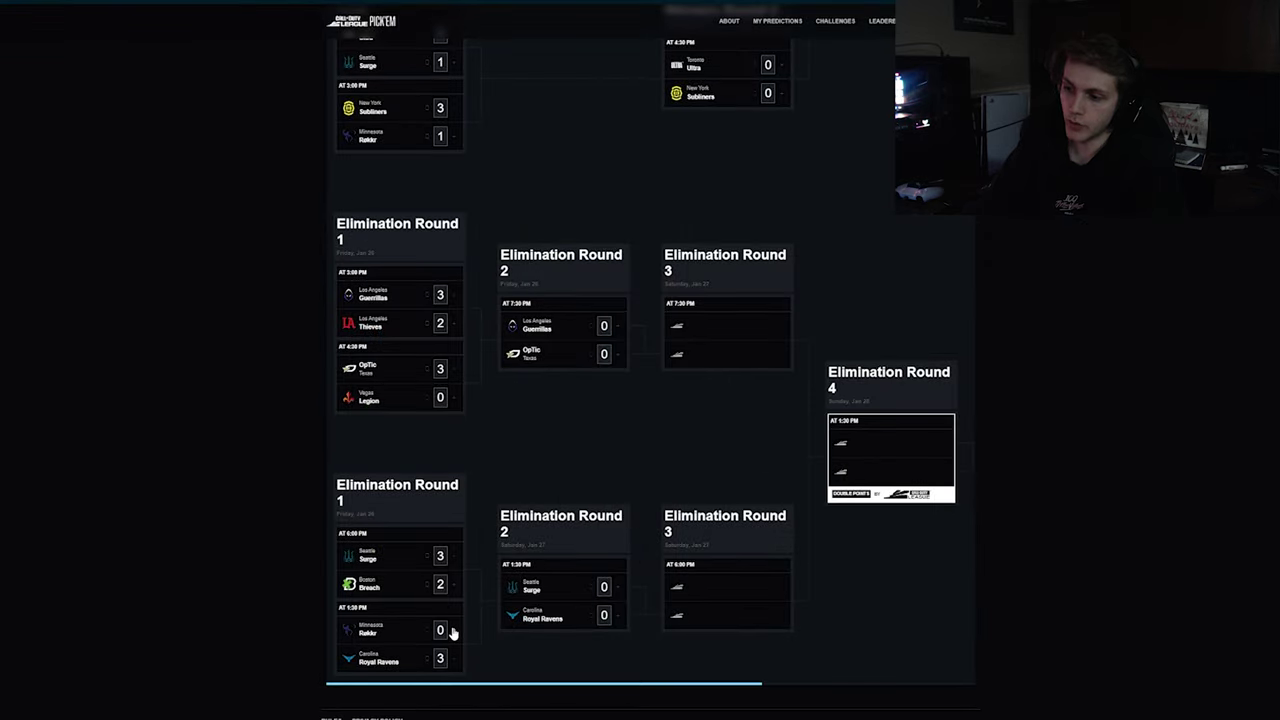
{"action": "left_click", "coordinate": [452, 632]}
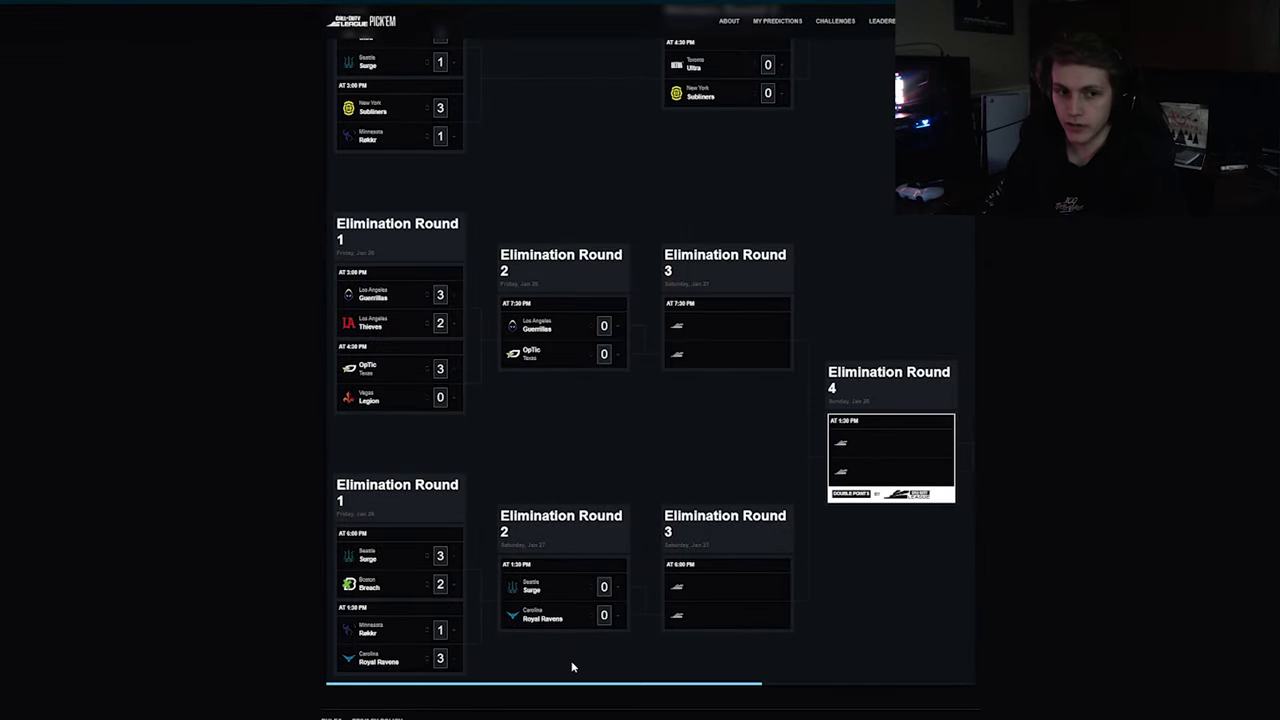
{"action": "left_click", "coordinate": [451, 633]}
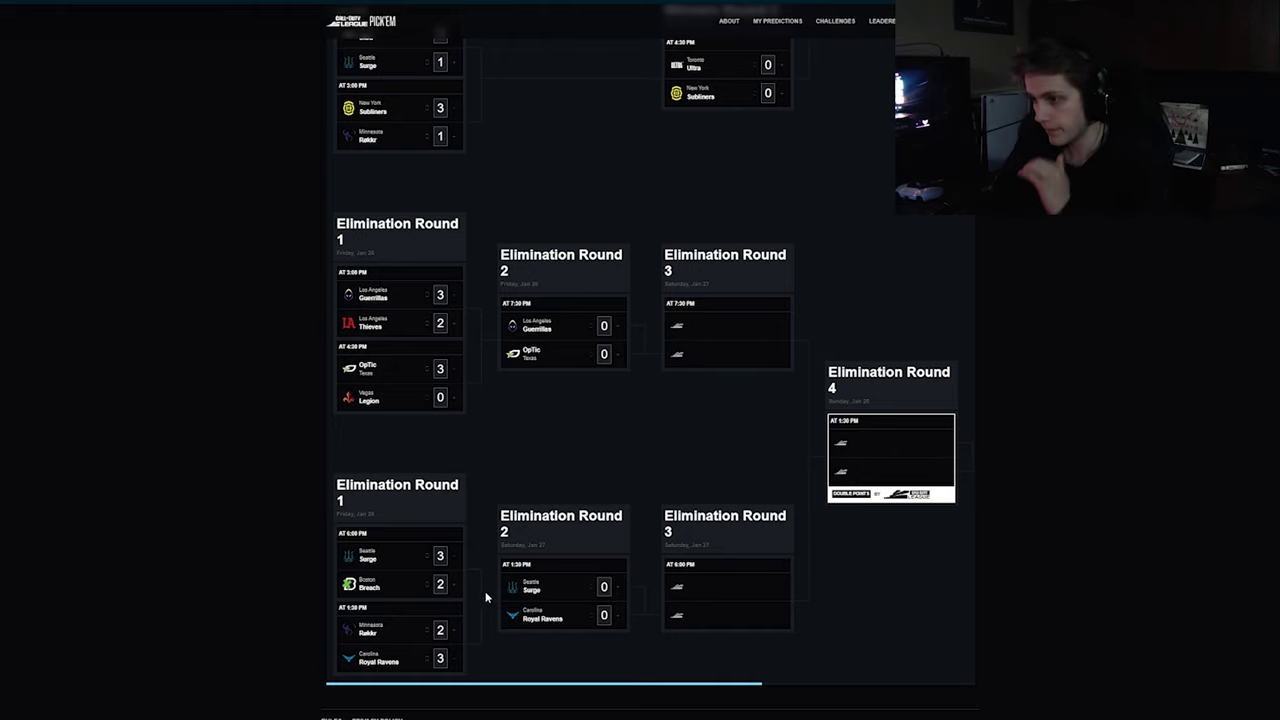
- In Winners Round 2, predict Atlanta FaZe 3–2 over Miami Heretics and Toronto Ultra 3–2 over New York Subliners
{"action": "scroll", "coordinate": [593, 378], "scroll_direction": "up", "scroll_amount": 4}
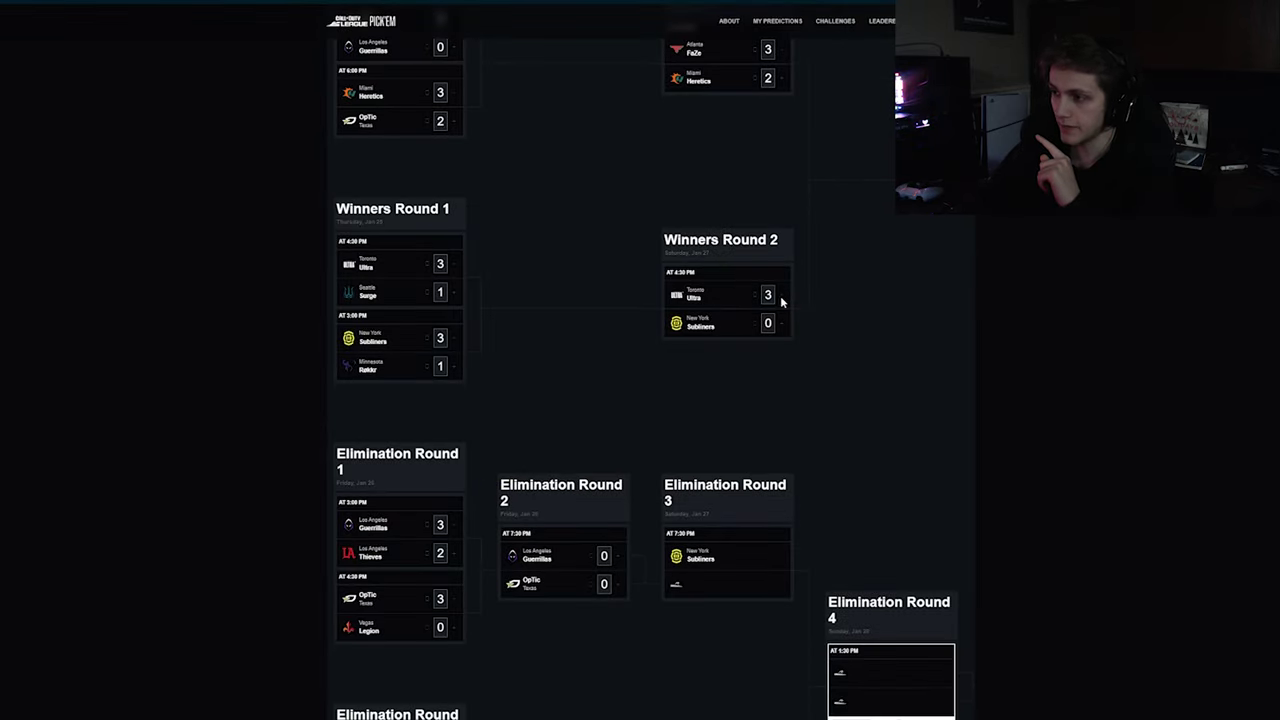
{"action": "left_click", "coordinate": [774, 465]}
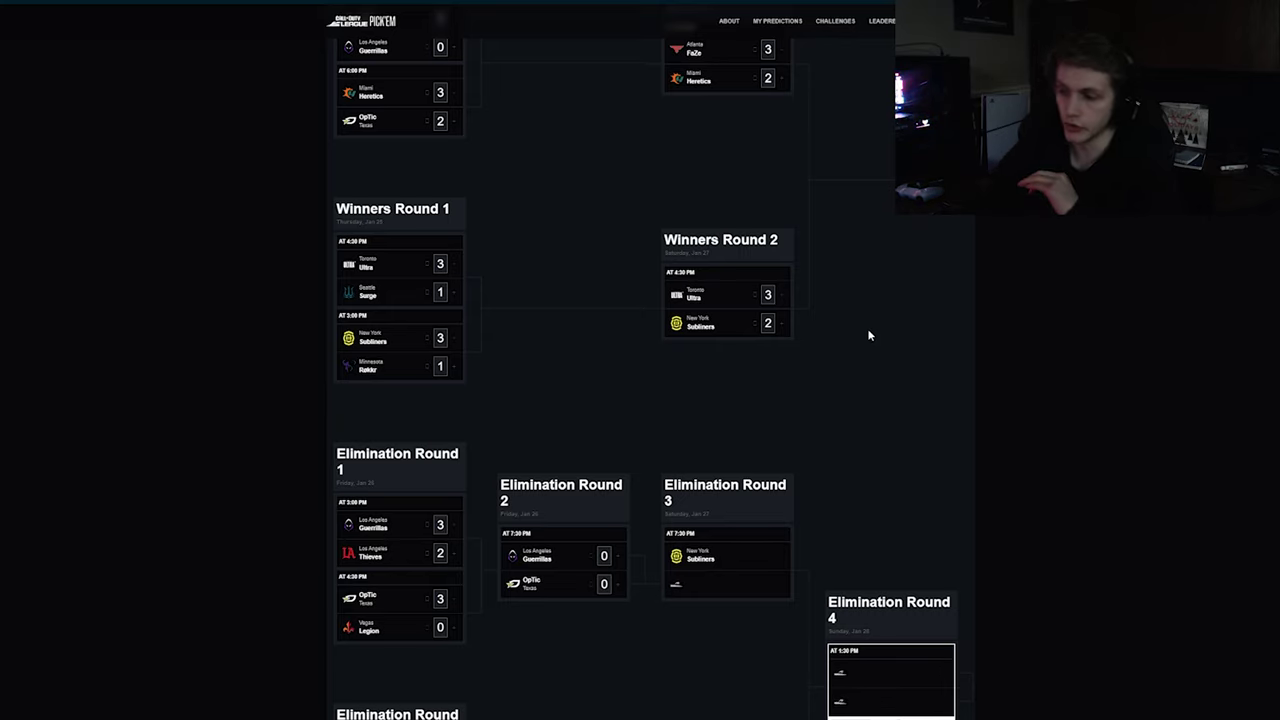
- Predict OpTic Texas beating Los Angeles Guerrillas 3–1 in Elimination Round 2
{"action": "scroll", "coordinate": [872, 333], "scroll_direction": "down", "scroll_amount": 2}
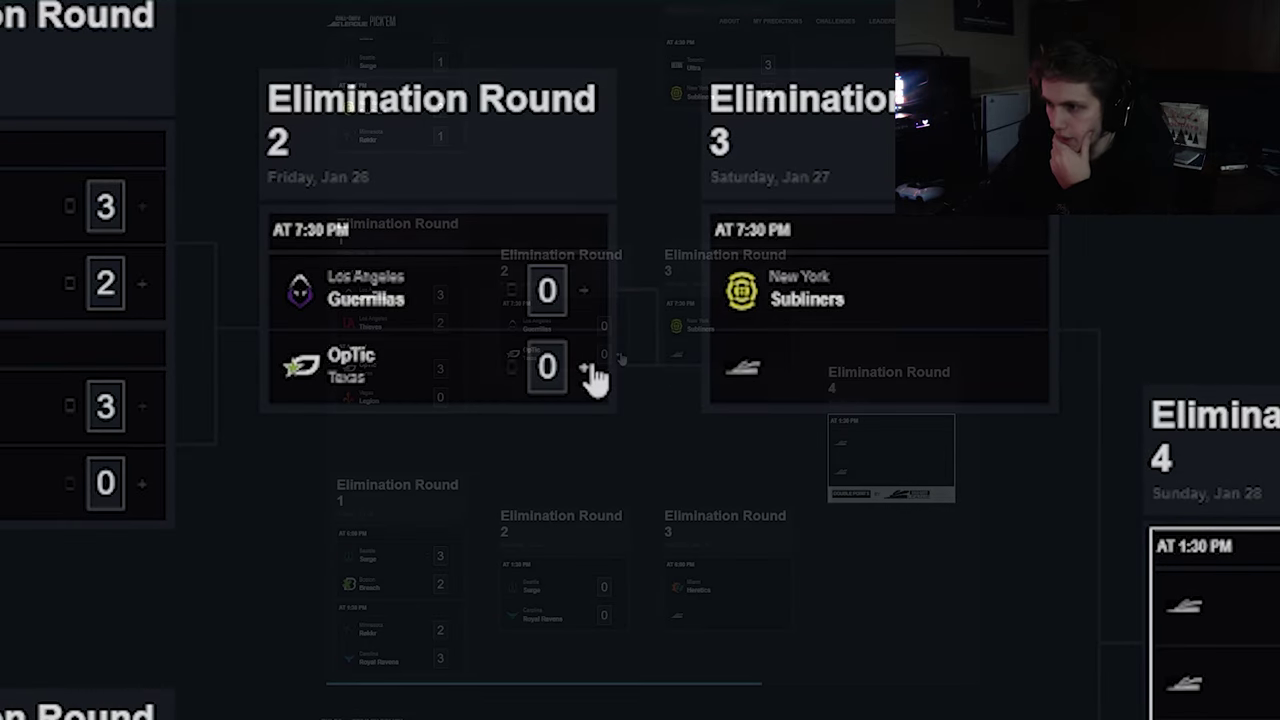
{"action": "left_click", "coordinate": [620, 357]}
{"action": "left_click", "coordinate": [620, 357]}
{"action": "left_click", "coordinate": [620, 357]}
{"action": "left_click", "coordinate": [620, 327]}
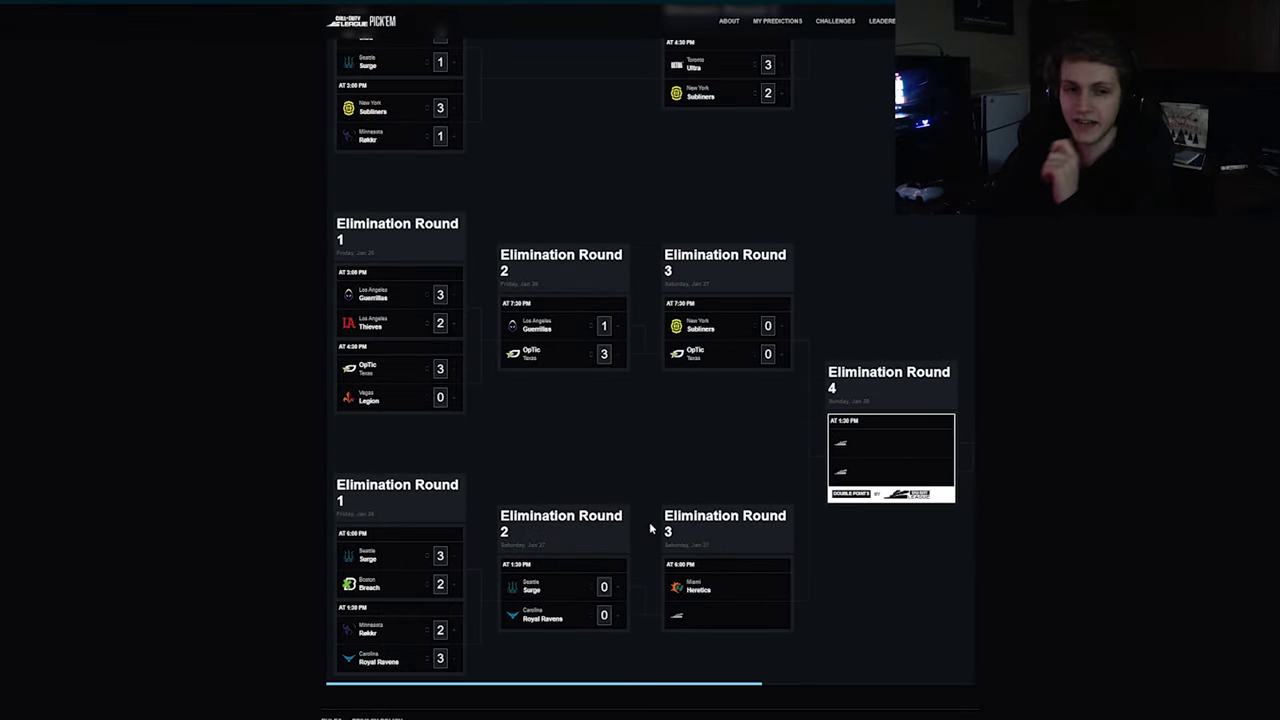
- Predict Seattle Surge beating Carolina Royal Ravens 3–1 in Elimination Round 2
{"action": "left_click", "coordinate": [618, 584]}
{"action": "left_click", "coordinate": [618, 584]}
{"action": "left_click", "coordinate": [618, 584]}
{"action": "left_click", "coordinate": [618, 612]}
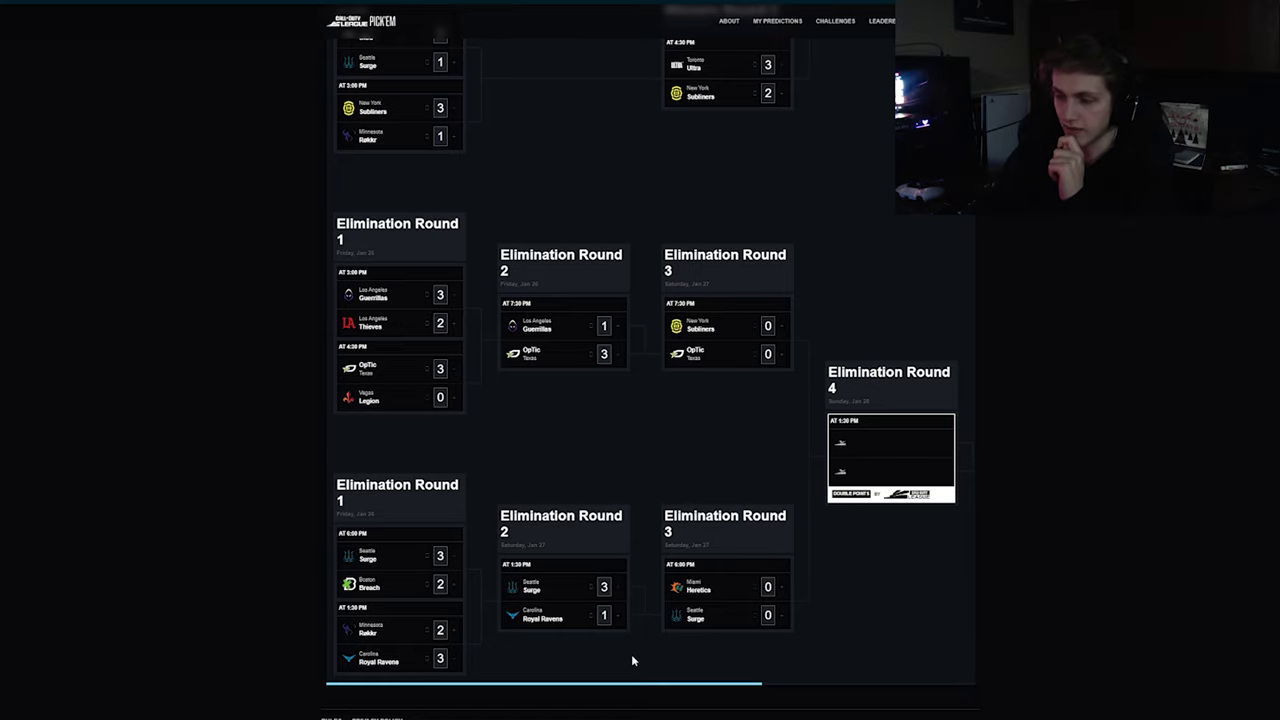
- Change the Surge versus Royal Ravens prediction in Elimination Round 2 to Seattle Surge 2, Carolina Royal Ravens 3
{"action": "left_click", "coordinate": [613, 616]}
{"action": "left_click", "coordinate": [596, 588]}
{"action": "left_click", "coordinate": [606, 614]}
{"action": "left_click", "coordinate": [619, 590]}
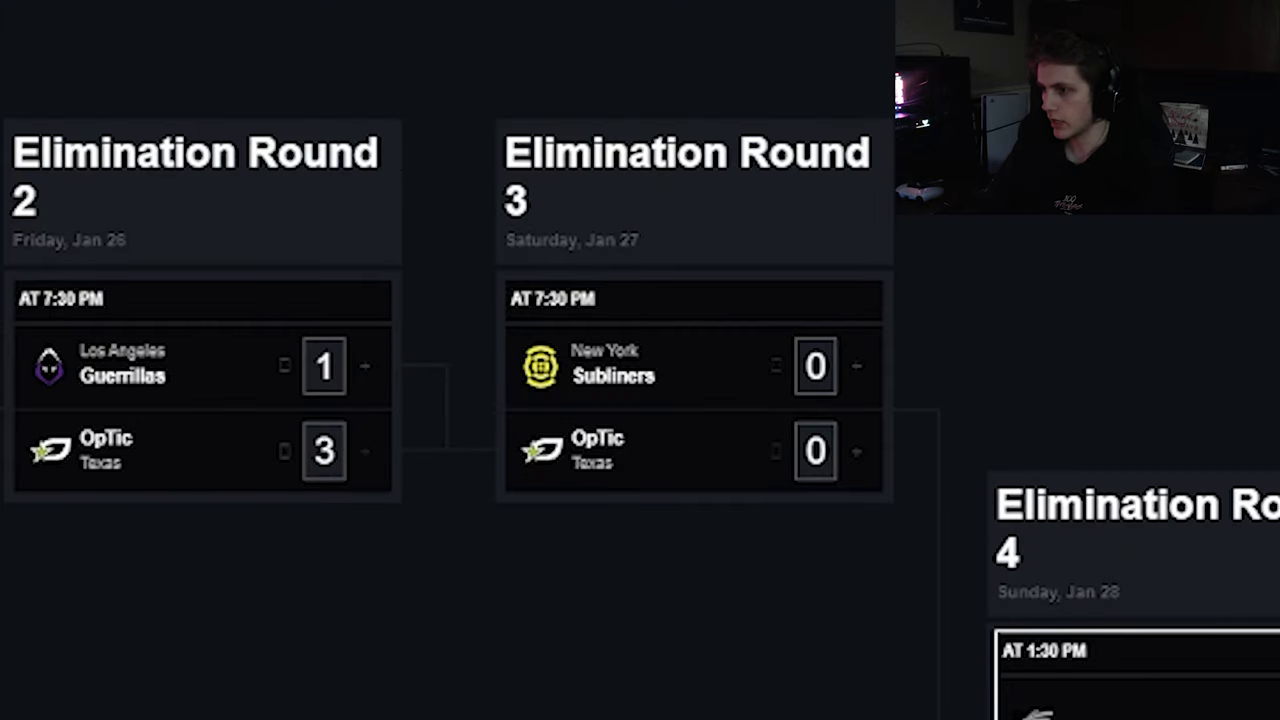
- Predict New York Subliners beating OpTic Texas 3–2 in Elimination Round 3
{"action": "left_click", "coordinate": [857, 366]}
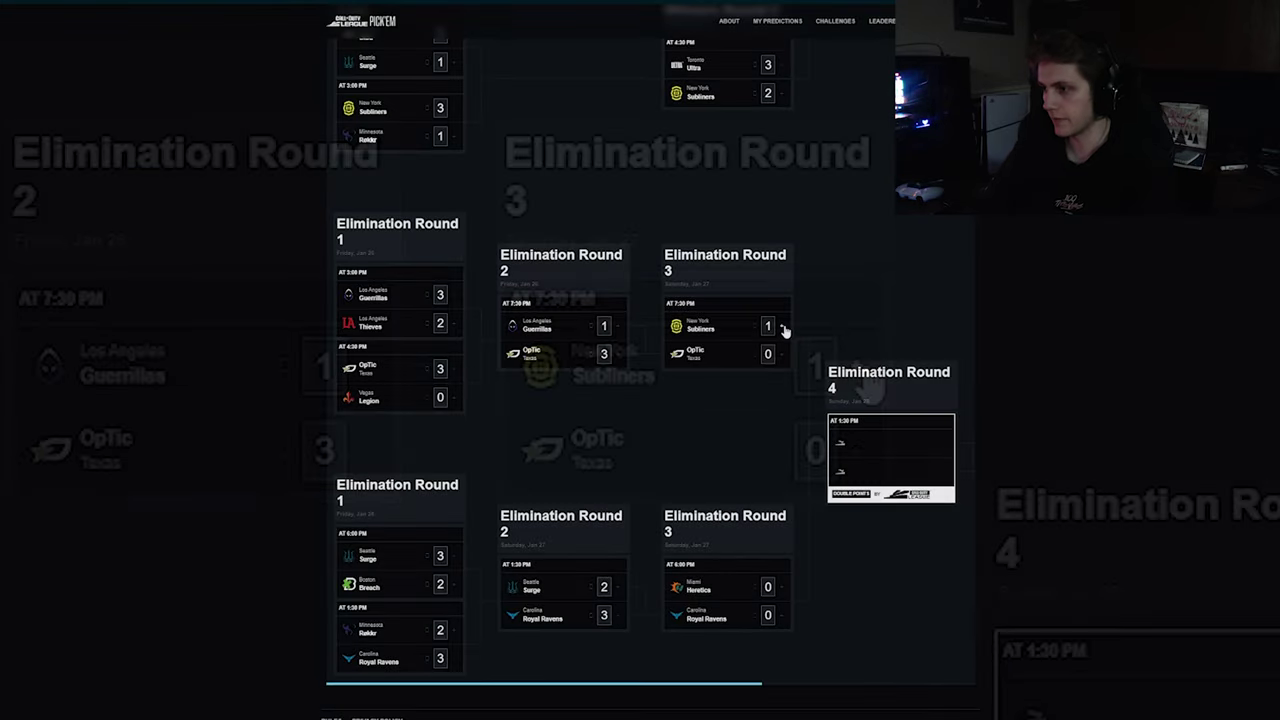
{"action": "left_click", "coordinate": [785, 328]}
{"action": "left_click", "coordinate": [785, 328]}
{"action": "left_click", "coordinate": [783, 354]}
{"action": "left_click", "coordinate": [783, 354]}
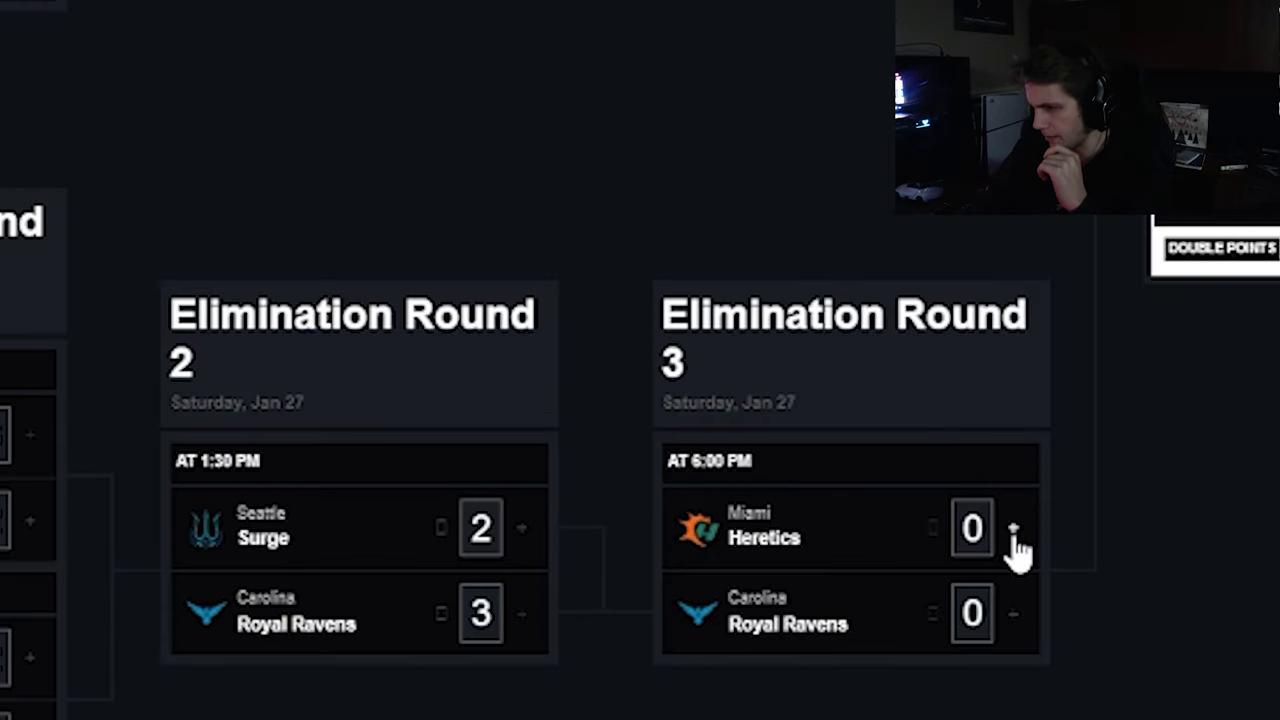
- Predict Miami Heretics beating Carolina Royal Ravens 3–0 in Elimination Round 3
{"action": "left_click", "coordinate": [1013, 530]}
{"action": "left_click", "coordinate": [1013, 530]}
{"action": "left_click", "coordinate": [1013, 530]}
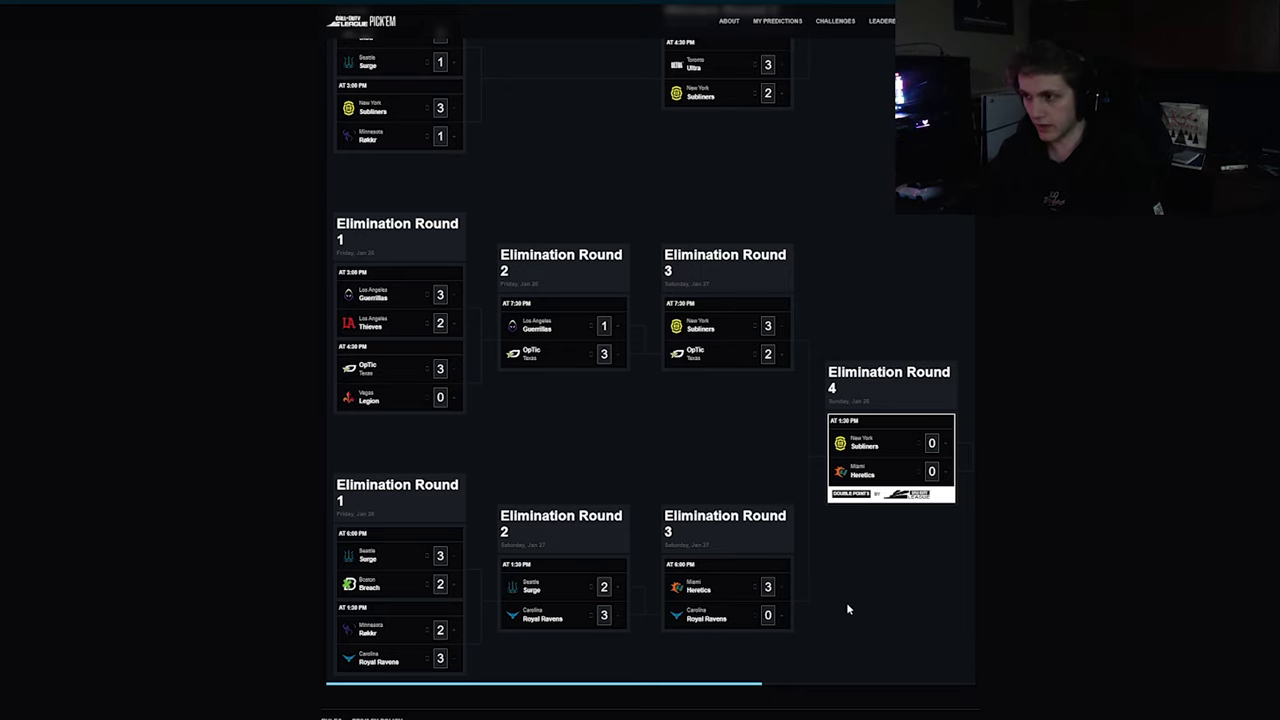
- Predict Atlanta FaZe 3–2 over Toronto Ultra in the Winners Finals and New York Subliners 3–2 over Miami Heretics in Elimination Round 4
{"action": "scroll", "coordinate": [846, 607], "scroll_direction": "right", "scroll_amount": 3}
{"action": "scroll", "coordinate": [846, 607], "scroll_direction": "up", "scroll_amount": 2}
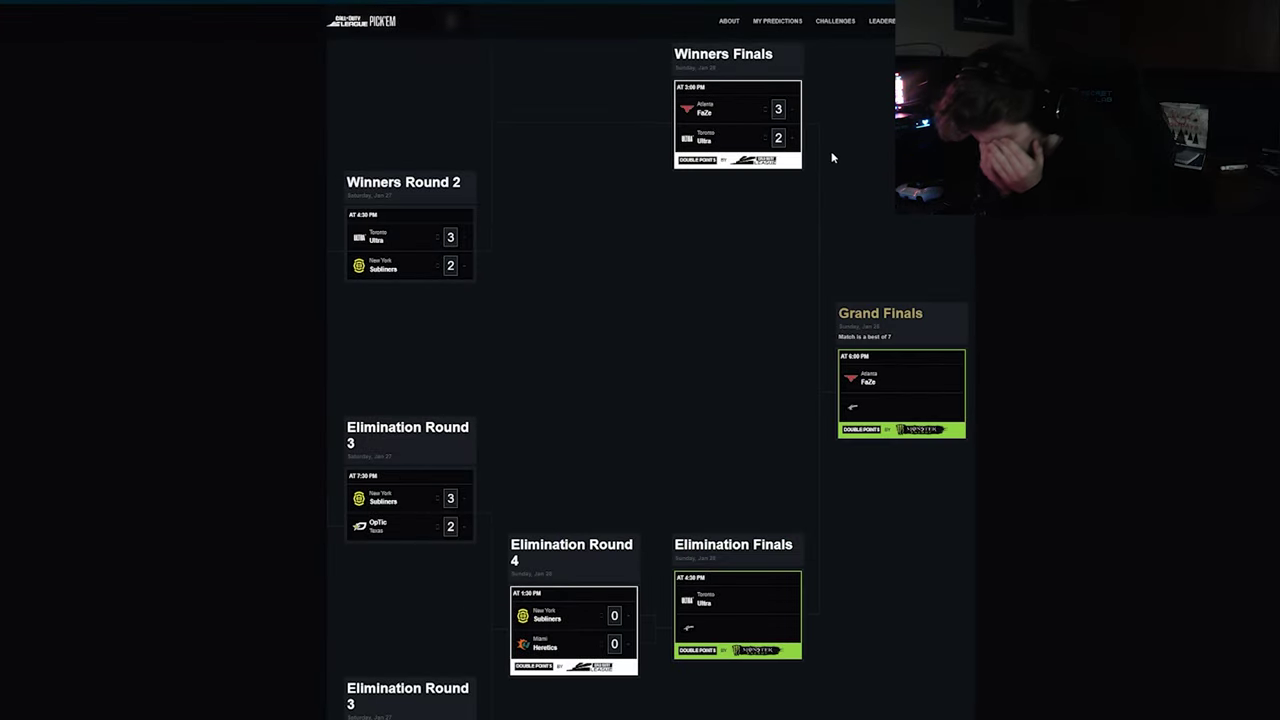
{"action": "left_click", "coordinate": [627, 615]}
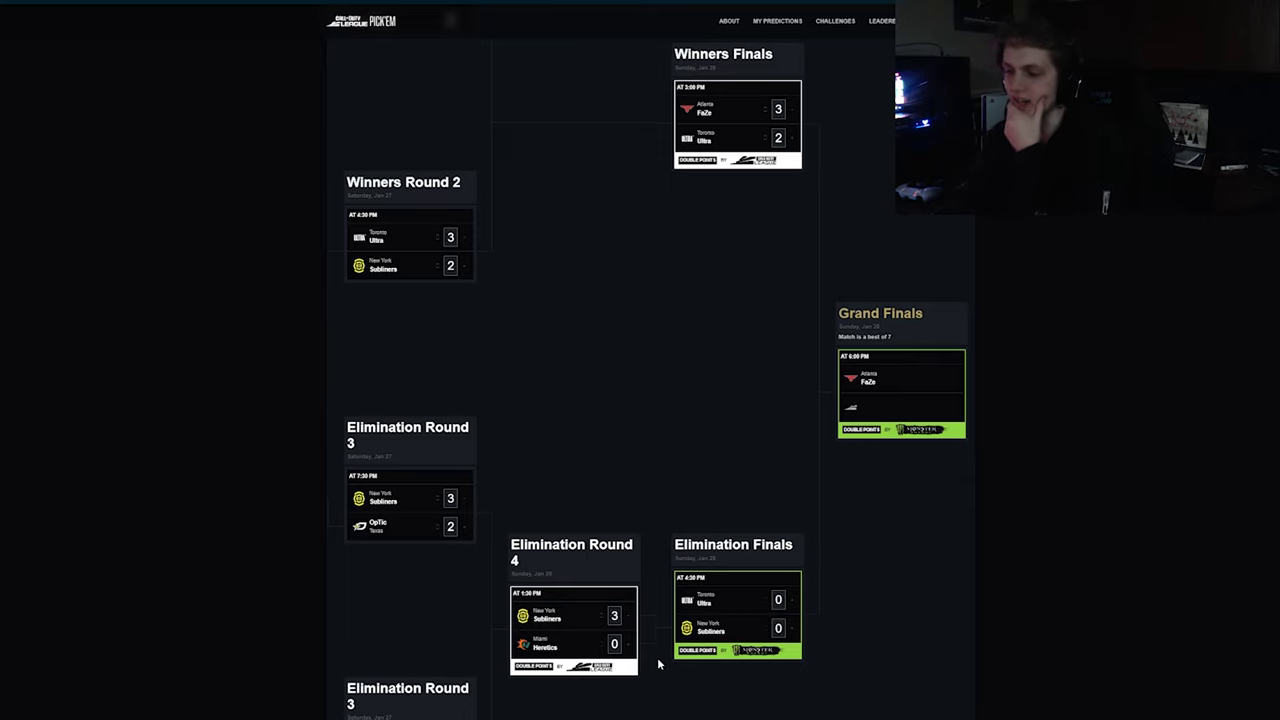
{"action": "left_click", "coordinate": [627, 643]}
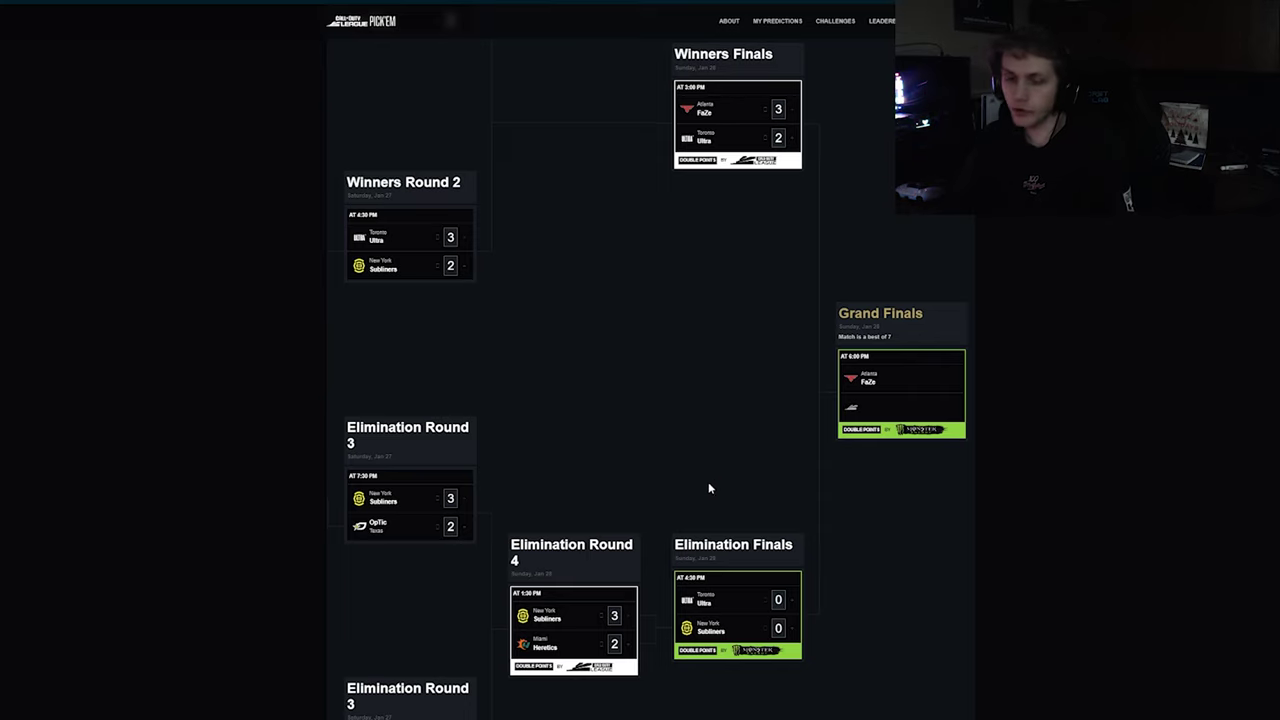
- Predict New York Subliners 3–2 over Toronto Ultra in the Elimination Finals and Atlanta FaZe 4–3 over Subliners in the Grand Finals
{"action": "left_click", "coordinate": [790, 628]}
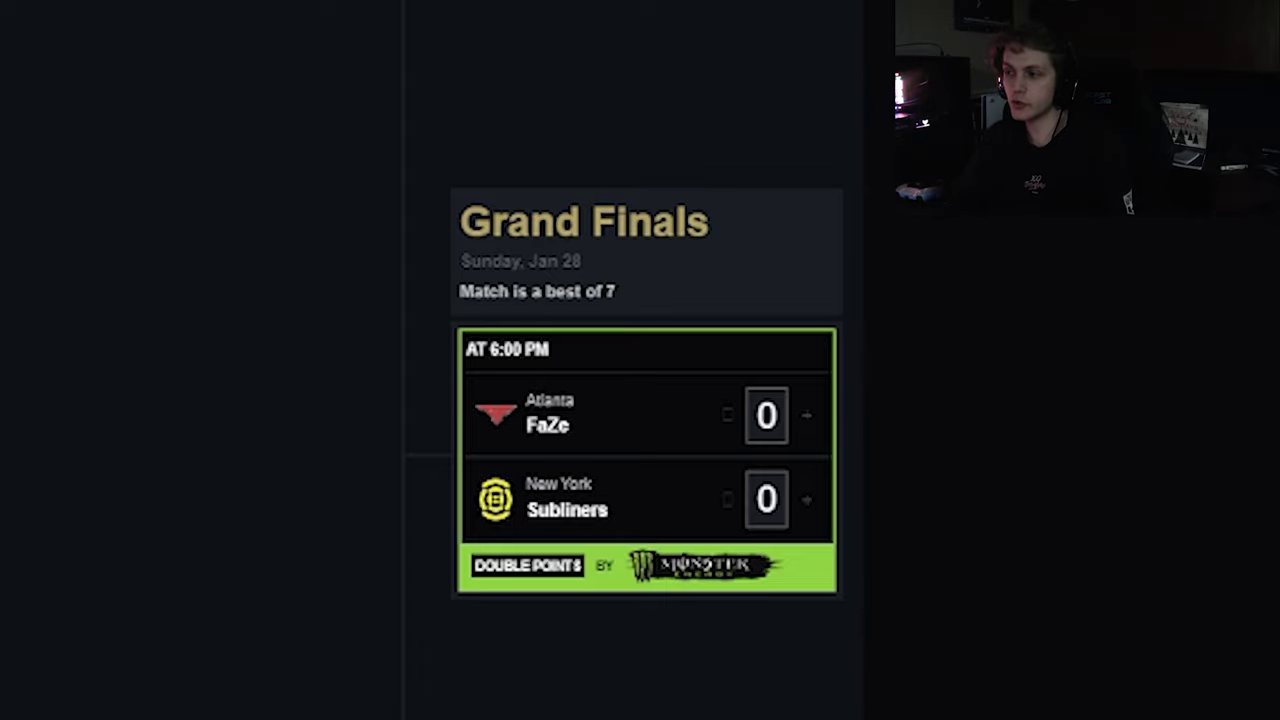
{"action": "left_click", "coordinate": [807, 416]}
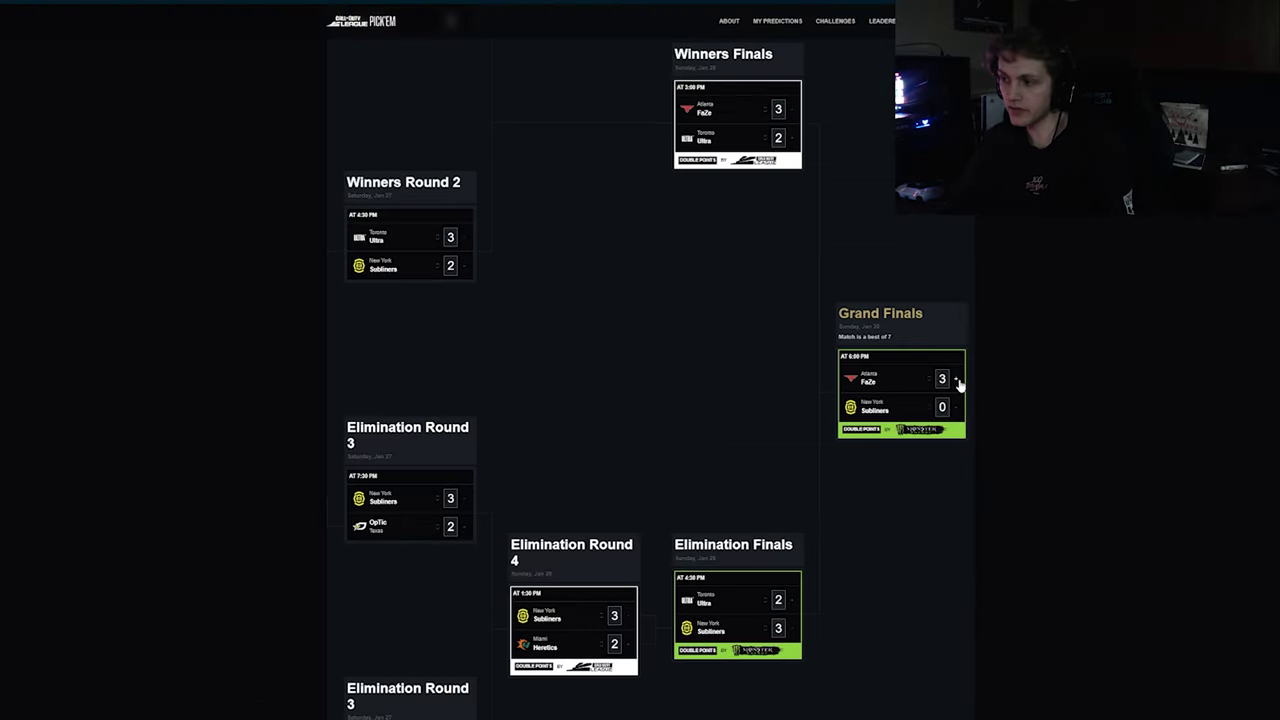
{"action": "left_click", "coordinate": [956, 379]}
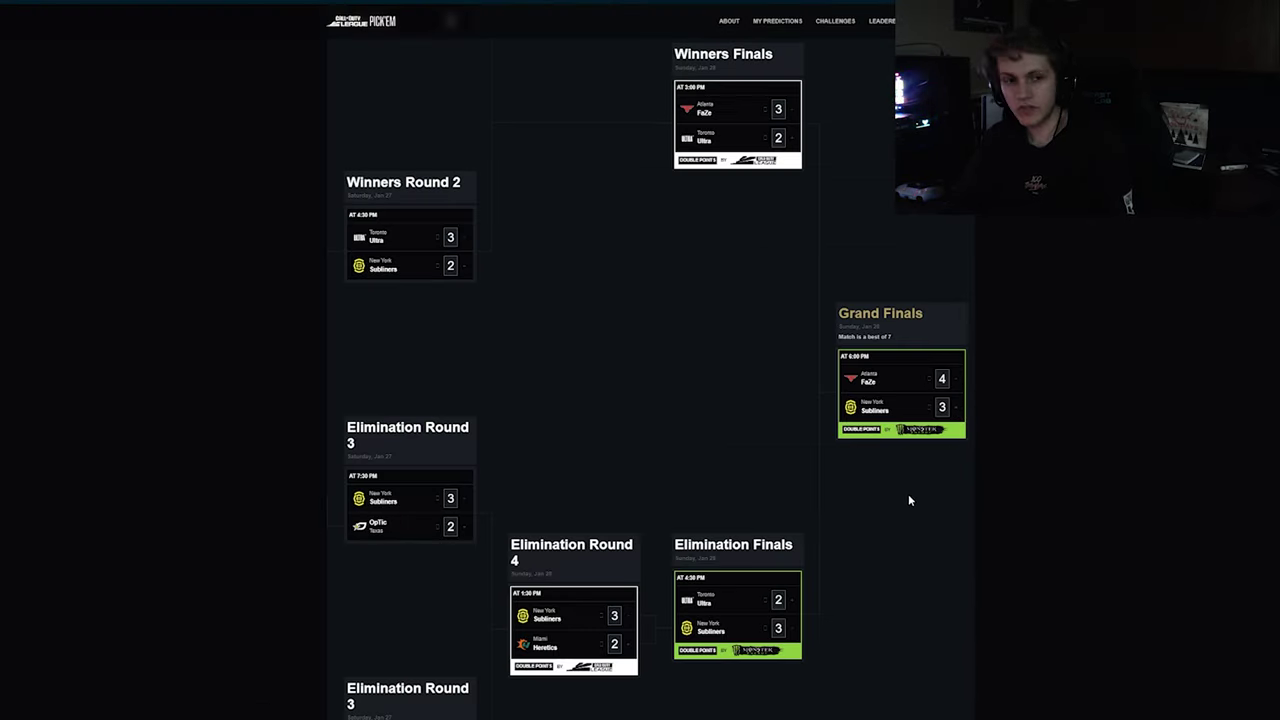